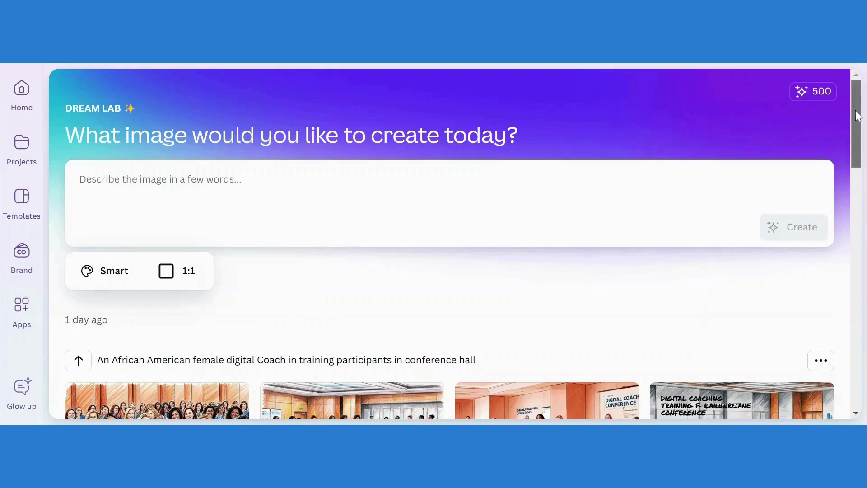
Look over the aspect ratio and style options, leaving the style on Smart.
{"action": "mouse_move", "coordinate": [857, 117]}
{"action": "left_mouse_down"}
{"action": "mouse_move", "coordinate": [854, 355]}
{"action": "mouse_move", "coordinate": [854, 113]}
{"action": "left_mouse_up"}
{"action": "left_click", "coordinate": [179, 272]}
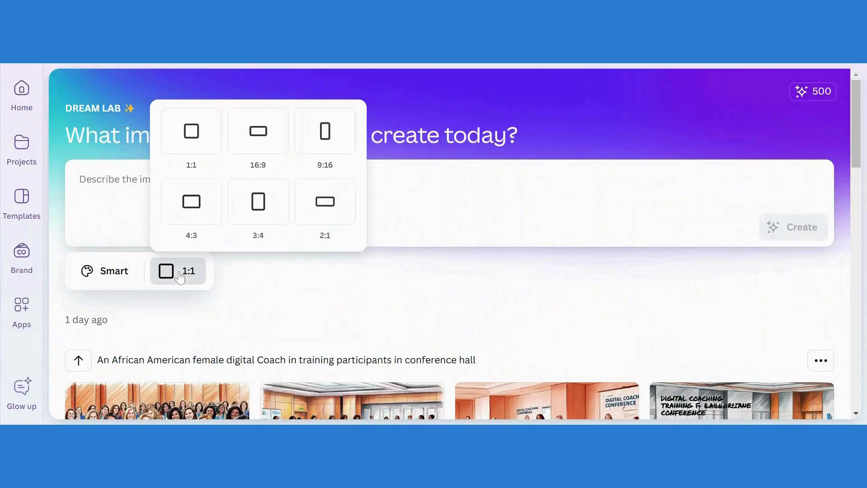
{"action": "left_click", "coordinate": [123, 278]}
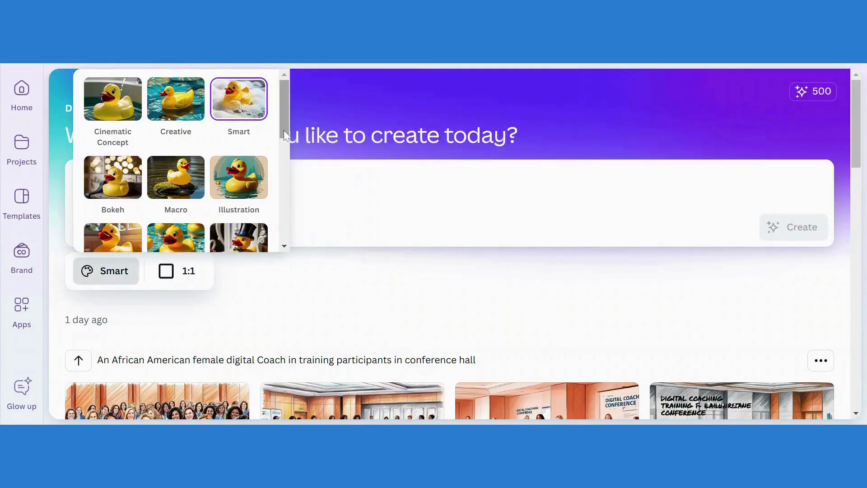
{"action": "left_click_drag", "start_coordinate": [282, 130], "coordinate": [293, 115]}
{"action": "left_click", "coordinate": [294, 110]}
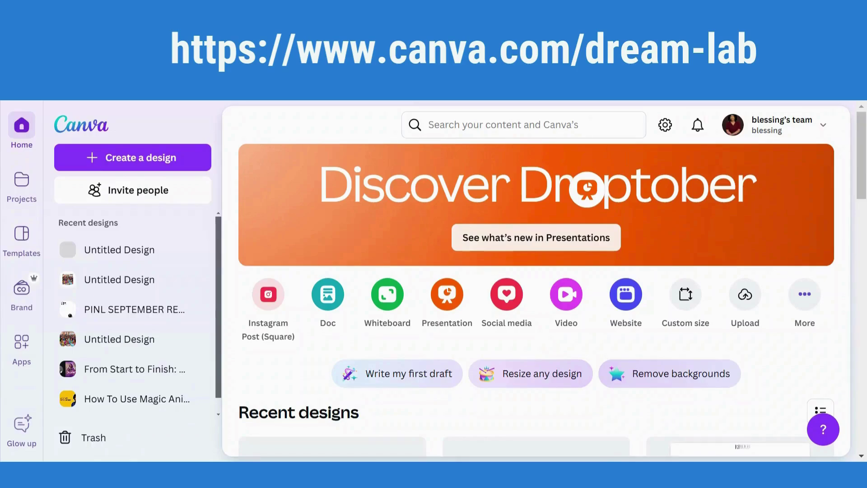
Load canva.com/dream-lab and scroll through the earlier conference-hall generations.
{"action": "key", "text": "Return"}
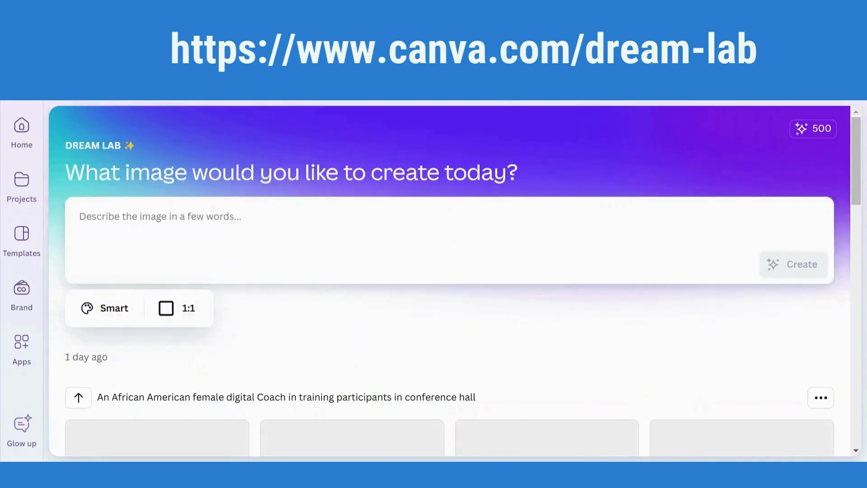
{"action": "scroll", "coordinate": [860, 208], "scroll_direction": "down", "scroll_amount": 4}
{"action": "left_click_drag", "start_coordinate": [860, 209], "coordinate": [863, 181]}
{"action": "scroll", "coordinate": [863, 181], "scroll_direction": "up", "scroll_amount": 5}
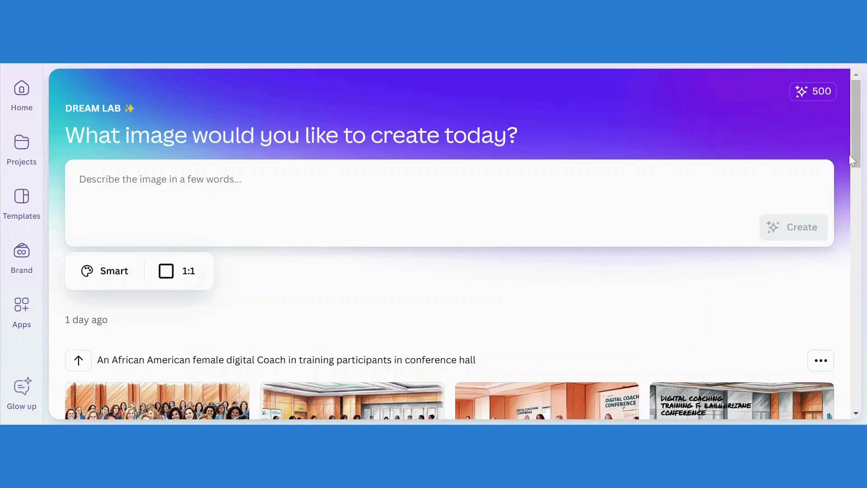
Paste the smiling chubby African American female educator description into the image prompt.
{"action": "mouse_move", "coordinate": [856, 162]}
{"action": "left_mouse_down"}
{"action": "mouse_move", "coordinate": [856, 402]}
{"action": "mouse_move", "coordinate": [856, 162]}
{"action": "left_mouse_up"}
{"action": "type", "text": "Smiling chubby African American female educator sitting at a desk with a laptop, wearing glasses and a colorful blouse, surrounded by books and classroom supplies, warm lighting and a cozy classroom background."}
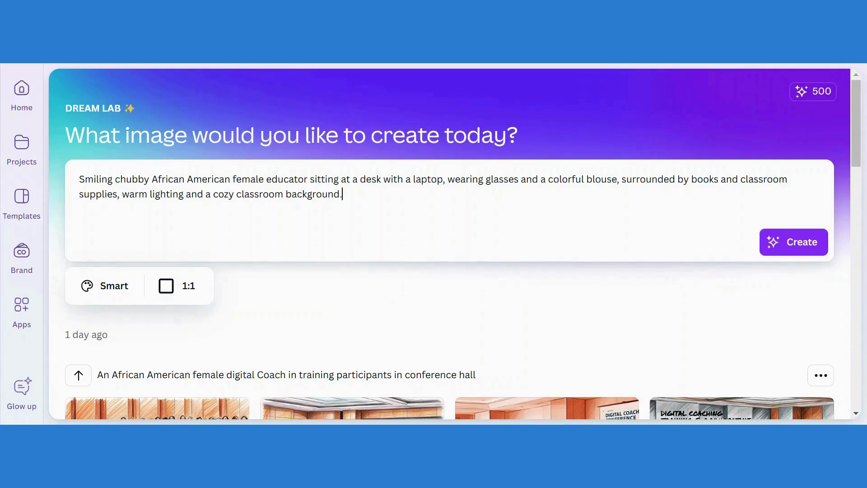
Switch the style from Smart to Vector and create the 1:1 educator images.
{"action": "left_click", "coordinate": [109, 297]}
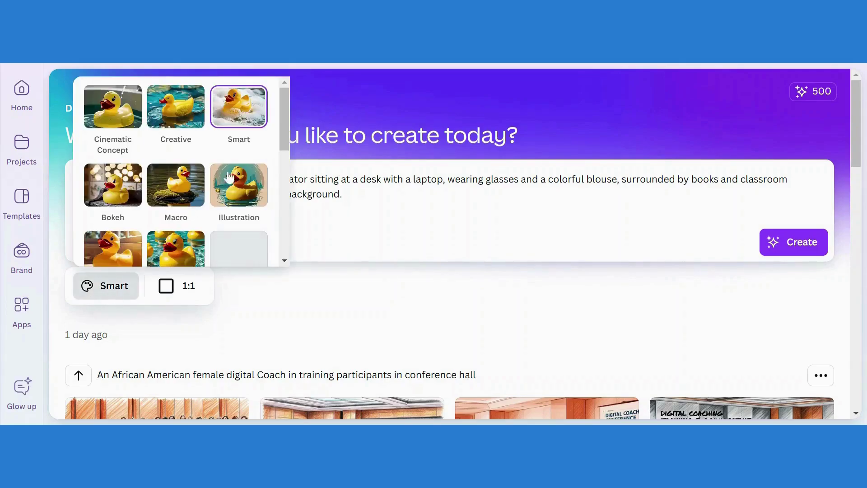
{"action": "mouse_move", "coordinate": [287, 144]}
{"action": "left_mouse_down"}
{"action": "mouse_move", "coordinate": [286, 261]}
{"action": "mouse_move", "coordinate": [280, 135]}
{"action": "left_mouse_up"}
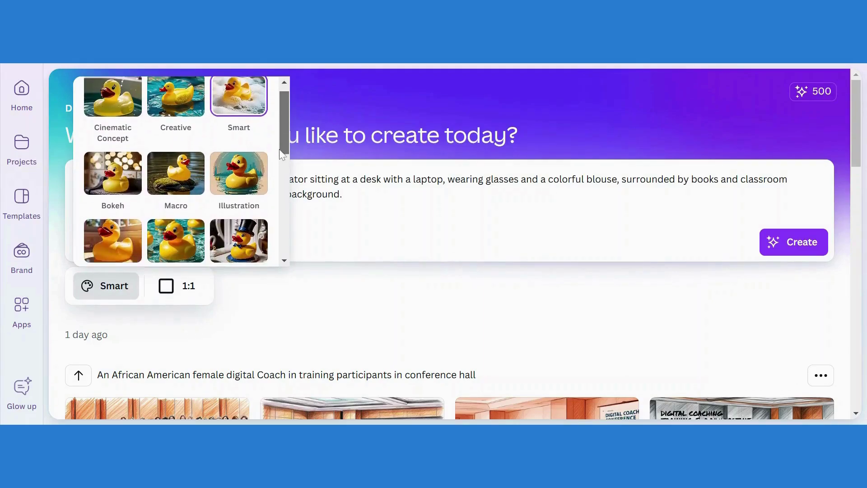
{"action": "scroll", "coordinate": [277, 131], "scroll_direction": "down", "scroll_amount": 2}
{"action": "scroll", "coordinate": [271, 135], "scroll_direction": "up", "scroll_amount": 2}
{"action": "scroll", "coordinate": [268, 138], "scroll_direction": "down", "scroll_amount": 2}
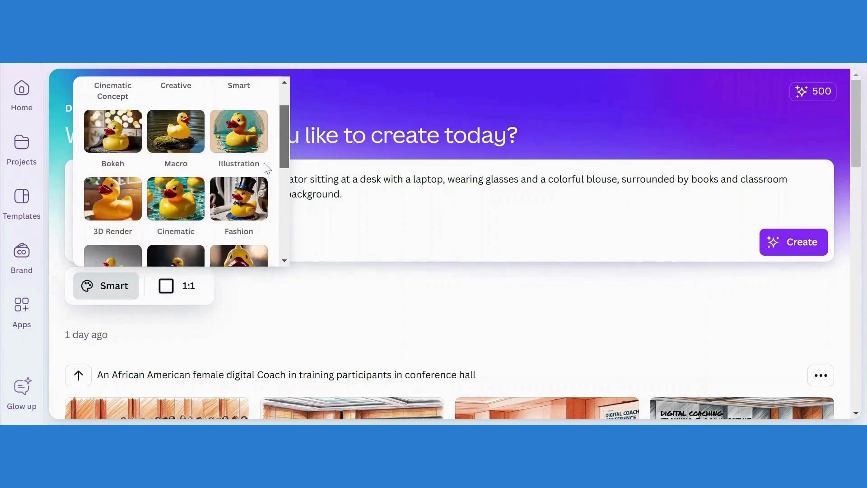
{"action": "scroll", "coordinate": [265, 138], "scroll_direction": "up", "scroll_amount": 2}
{"action": "scroll", "coordinate": [266, 139], "scroll_direction": "down", "scroll_amount": 8}
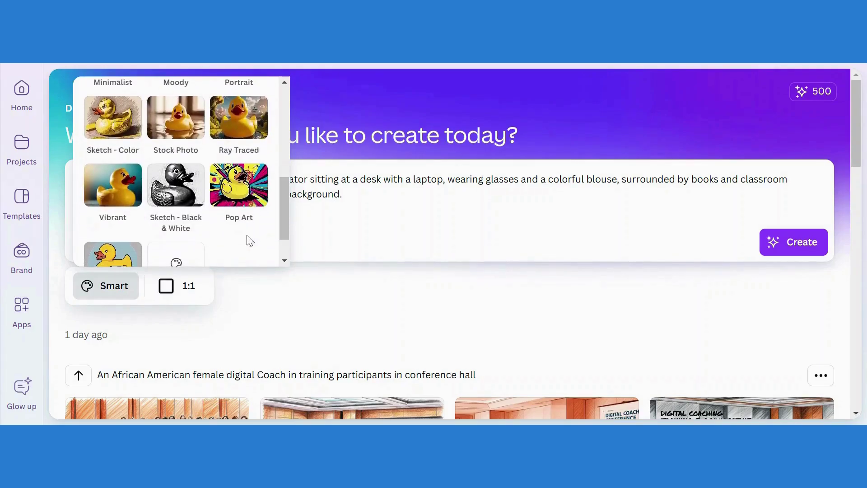
{"action": "left_click", "coordinate": [116, 251]}
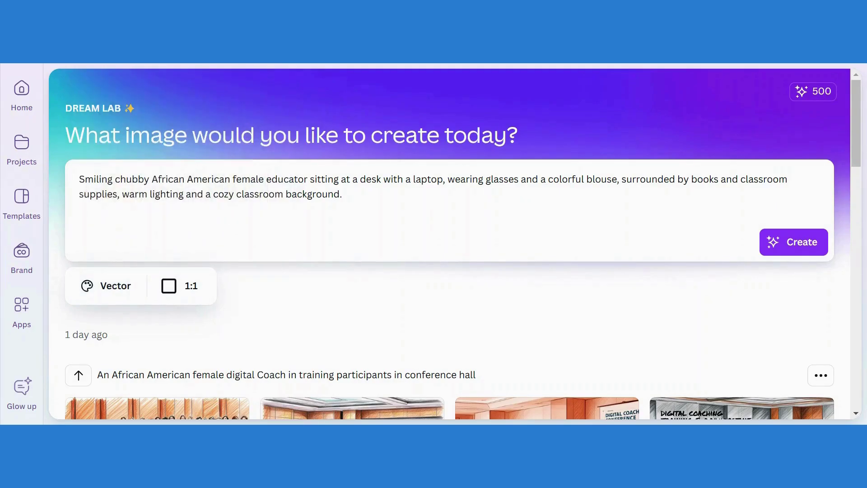
{"action": "left_click", "coordinate": [796, 251]}
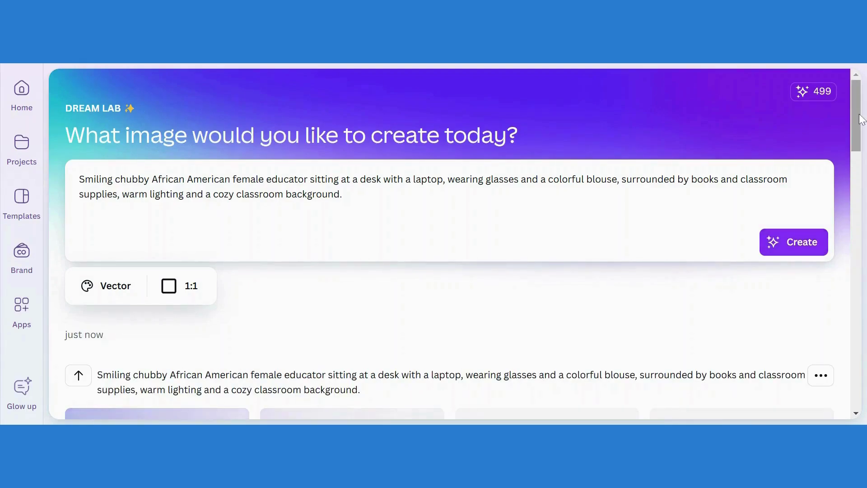
{"action": "left_click_drag", "start_coordinate": [861, 120], "coordinate": [865, 172]}
{"action": "mouse_move", "coordinate": [329, 221]}
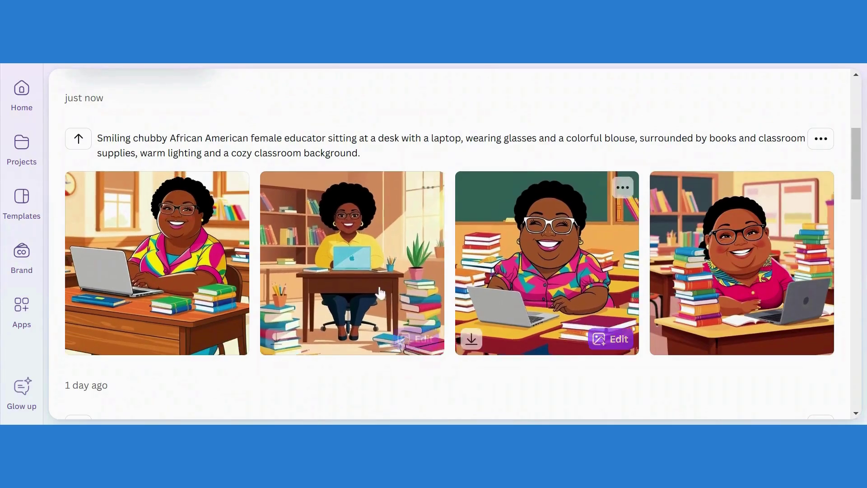
{"action": "left_click_drag", "start_coordinate": [860, 178], "coordinate": [858, 133]}
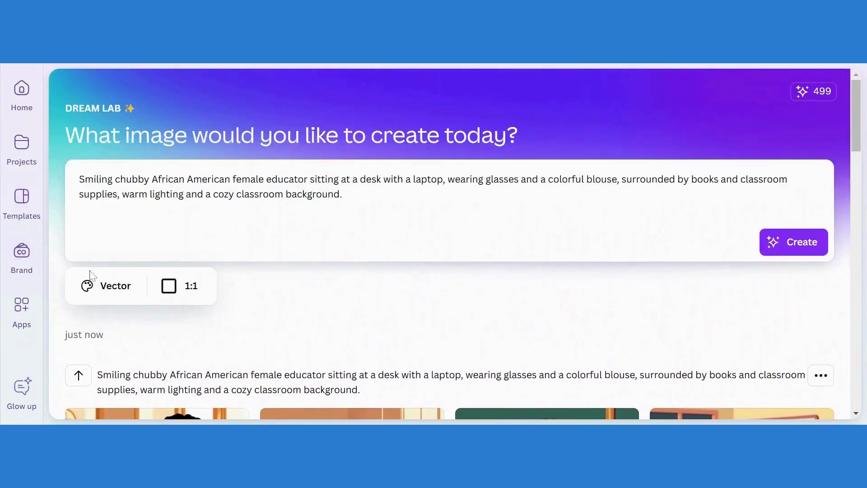
Change the style to Creative and the ratio to 16:9, then create the educator set.
{"action": "left_click", "coordinate": [100, 288]}
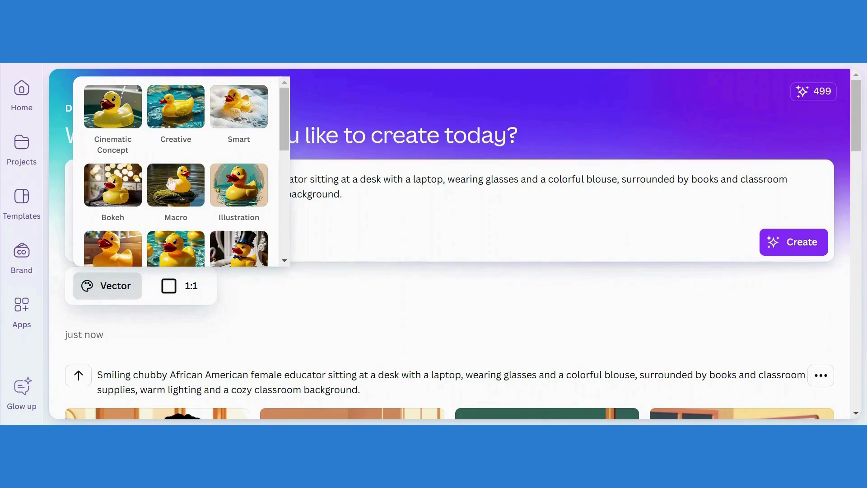
{"action": "left_click", "coordinate": [176, 118]}
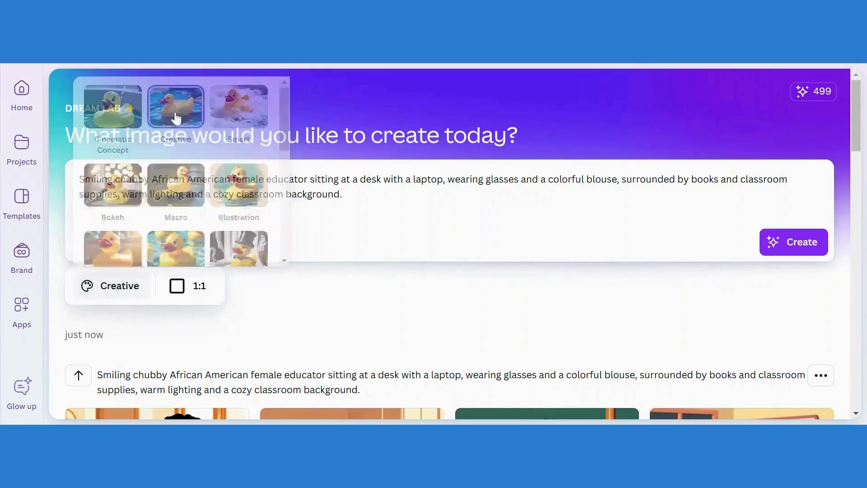
{"action": "left_click", "coordinate": [204, 296]}
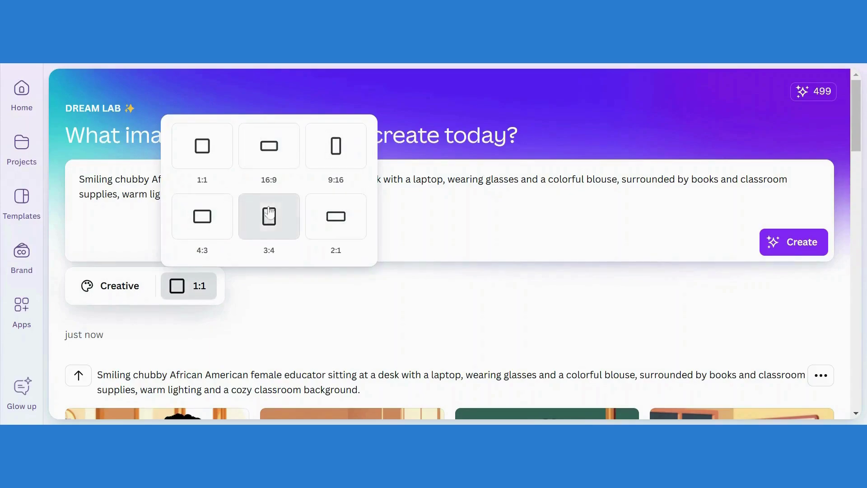
{"action": "left_click", "coordinate": [268, 156]}
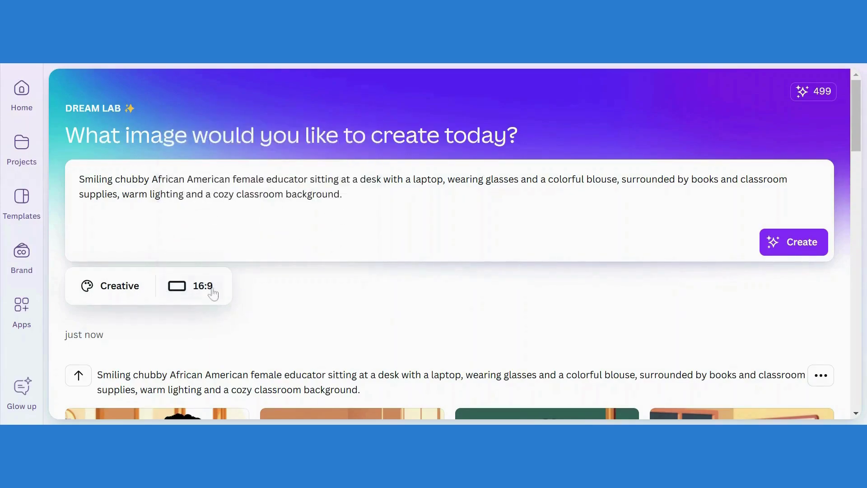
{"action": "left_click", "coordinate": [786, 251]}
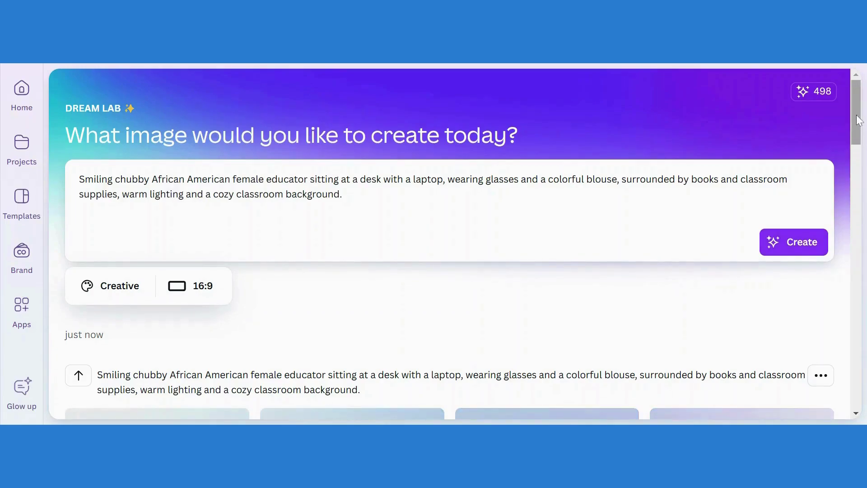
{"action": "left_click_drag", "start_coordinate": [858, 120], "coordinate": [864, 153]}
{"action": "mouse_move", "coordinate": [232, 273]}
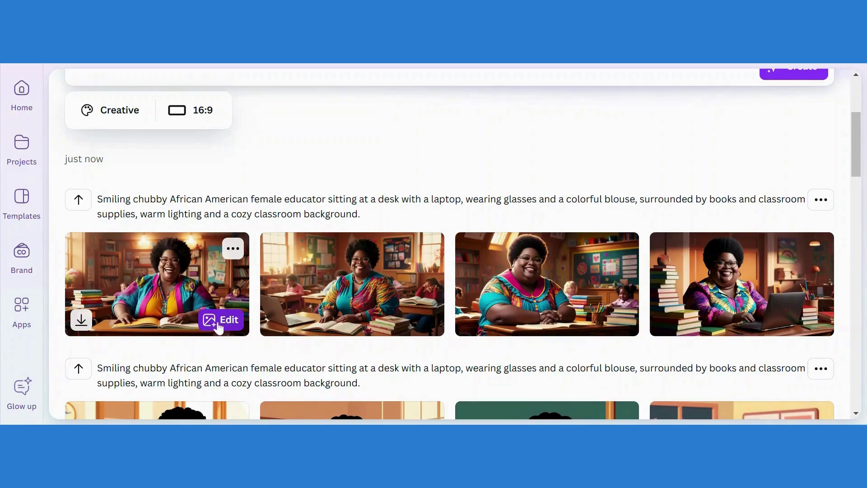
{"action": "mouse_move", "coordinate": [318, 318]}
{"action": "mouse_move", "coordinate": [199, 276]}
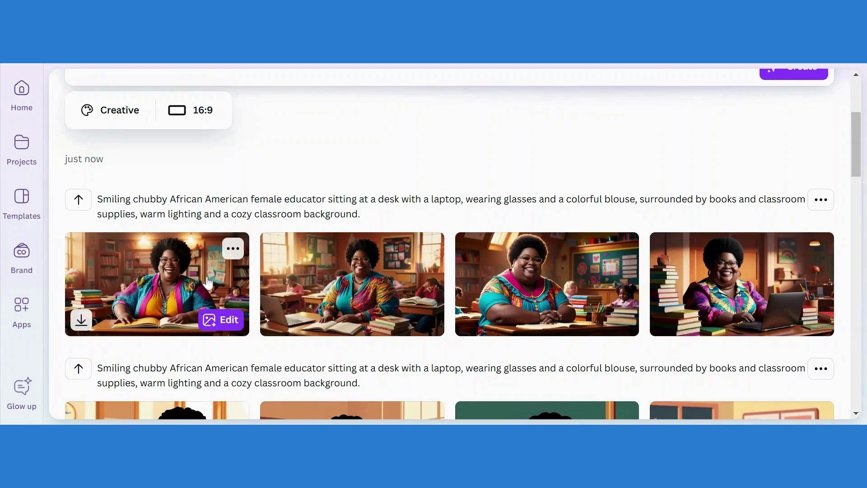
{"action": "mouse_move", "coordinate": [343, 291]}
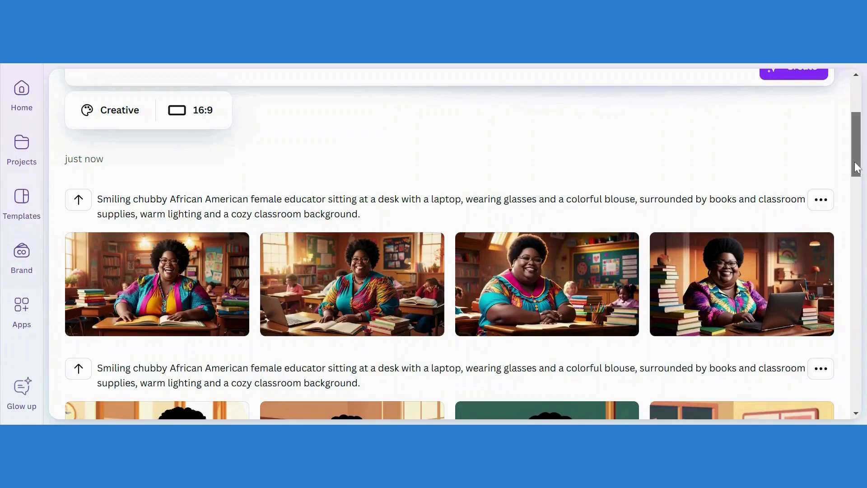
{"action": "left_click_drag", "start_coordinate": [856, 167], "coordinate": [863, 79]}
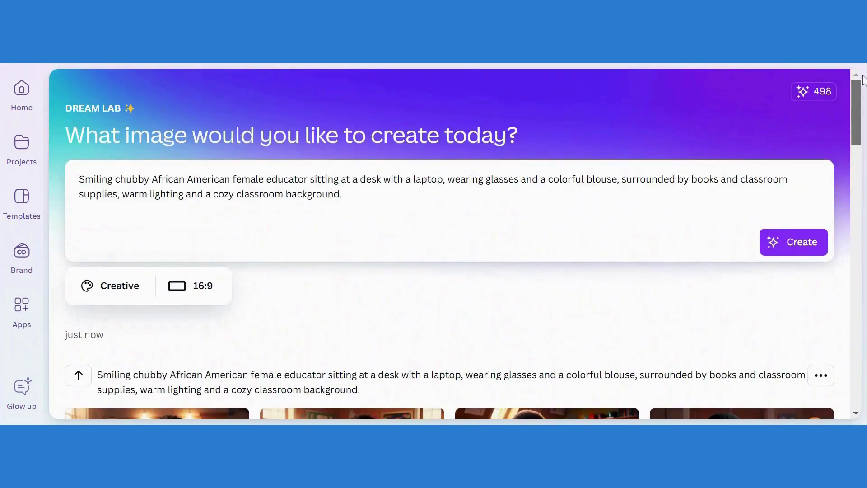
Change the style to Cinematic Concept and the ratio back to 1:1, then create.
{"action": "left_click", "coordinate": [128, 286]}
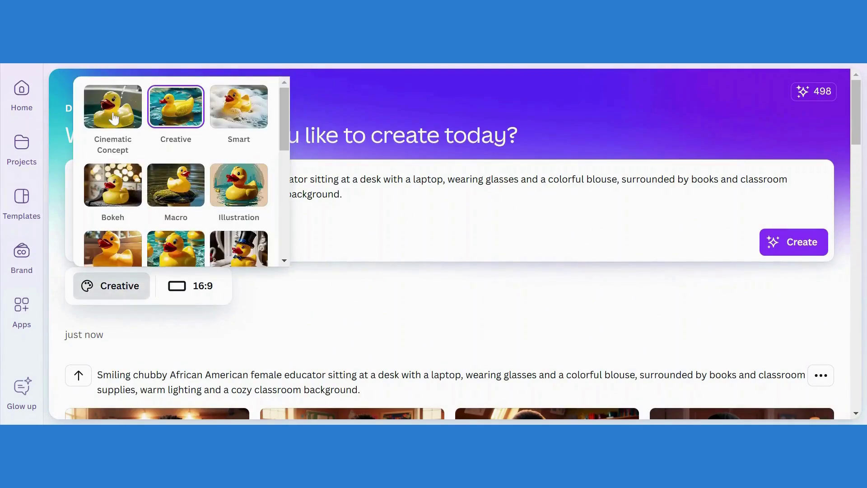
{"action": "left_click", "coordinate": [113, 119]}
{"action": "left_click", "coordinate": [243, 297]}
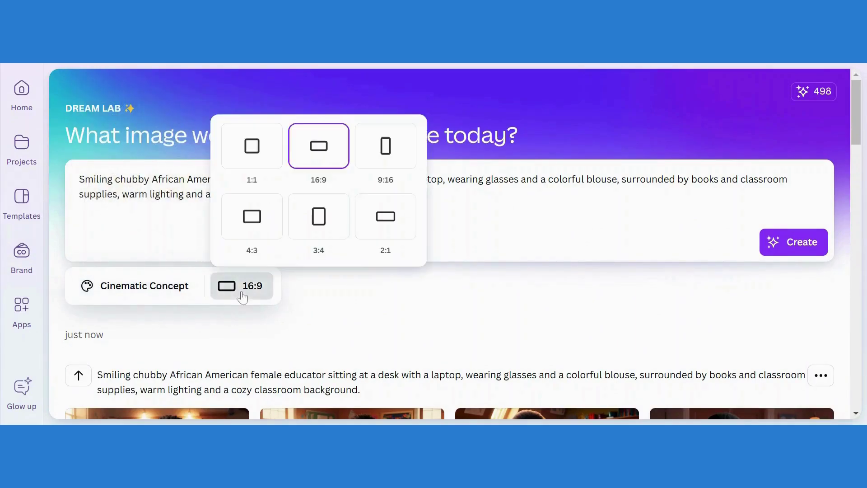
{"action": "left_click", "coordinate": [252, 147]}
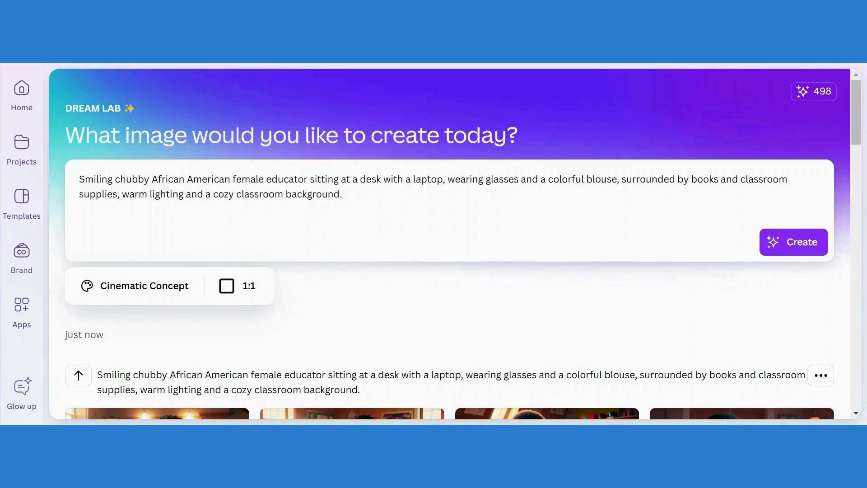
{"action": "left_click", "coordinate": [808, 251]}
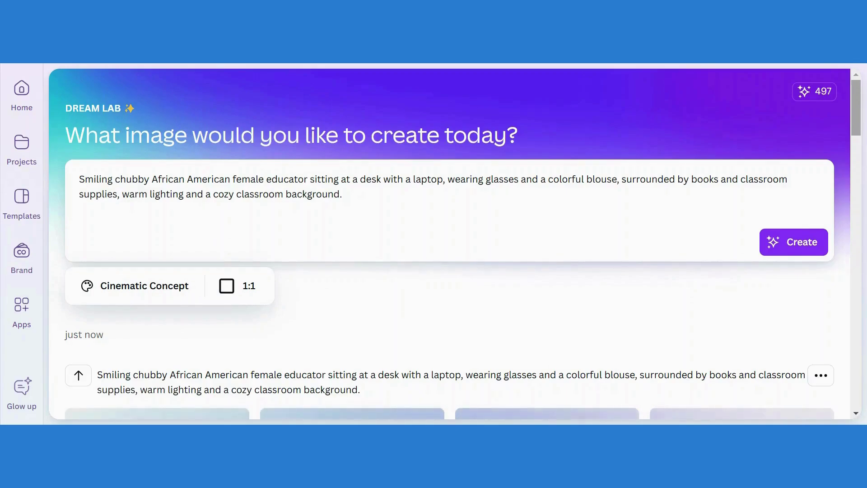
{"action": "scroll", "coordinate": [862, 130], "scroll_direction": "down", "scroll_amount": 2}
{"action": "left_click_drag", "start_coordinate": [862, 130], "coordinate": [862, 190]}
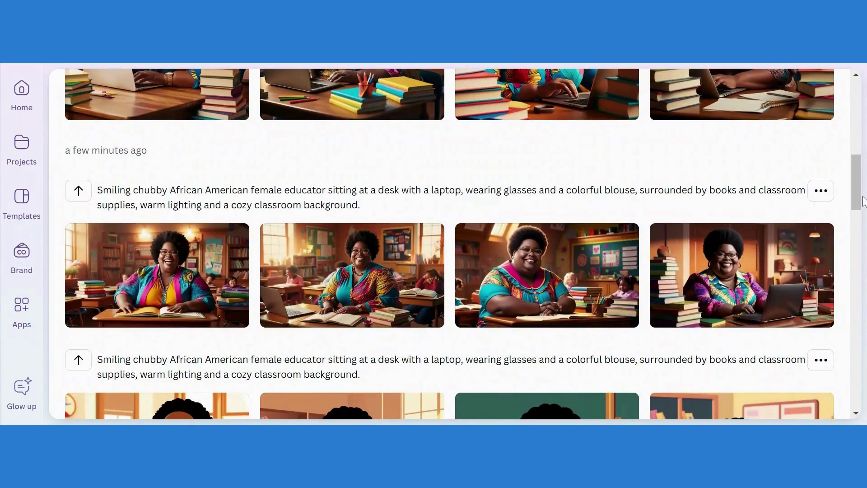
{"action": "left_click_drag", "start_coordinate": [857, 194], "coordinate": [858, 121]}
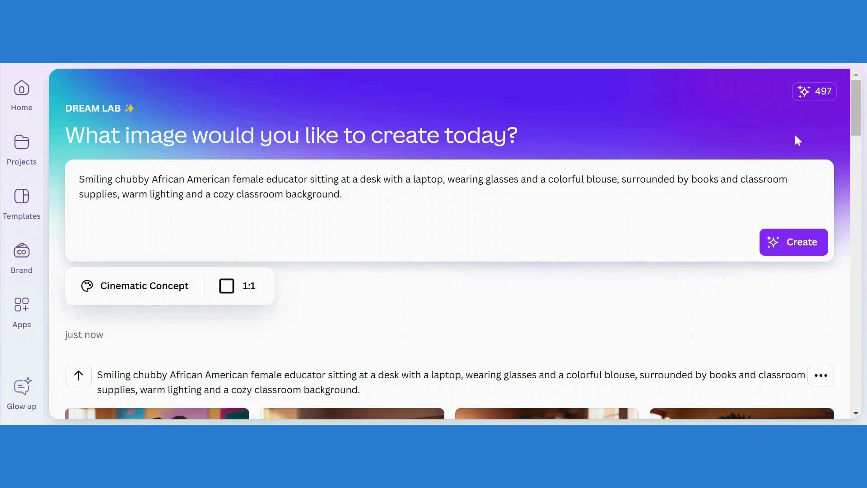
{"action": "left_click_drag", "start_coordinate": [856, 135], "coordinate": [860, 97]}
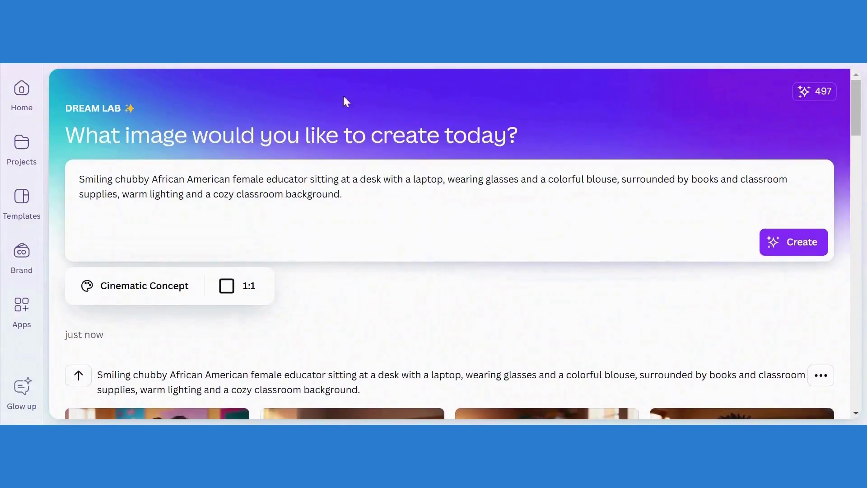